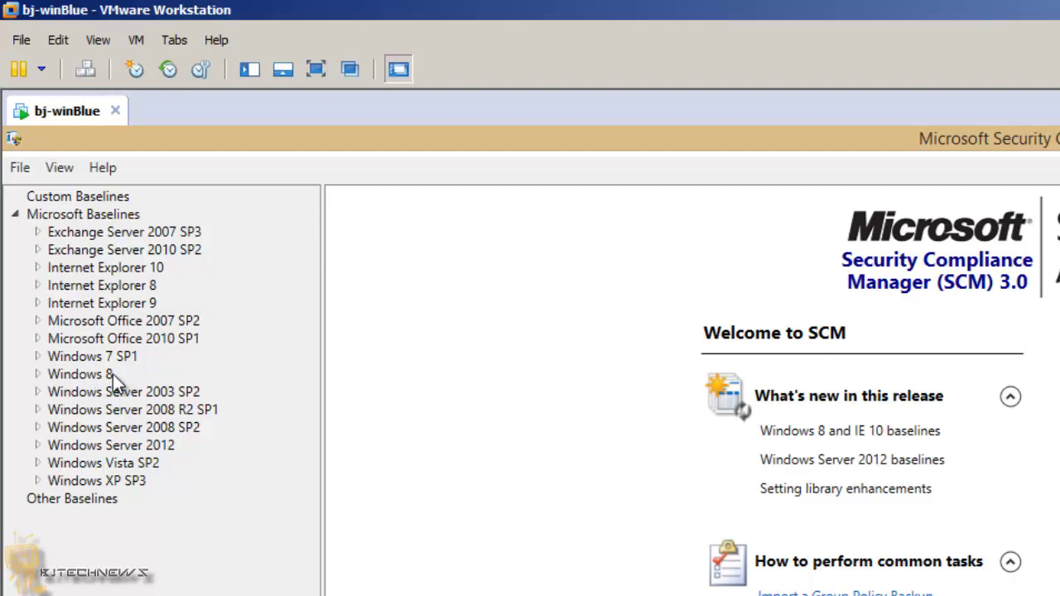
# - Open the Win7SP1 Domain Security Compliance 1.0 baseline and expand Account lockout threshold (50 attempts)
pyautogui.click(37, 357)
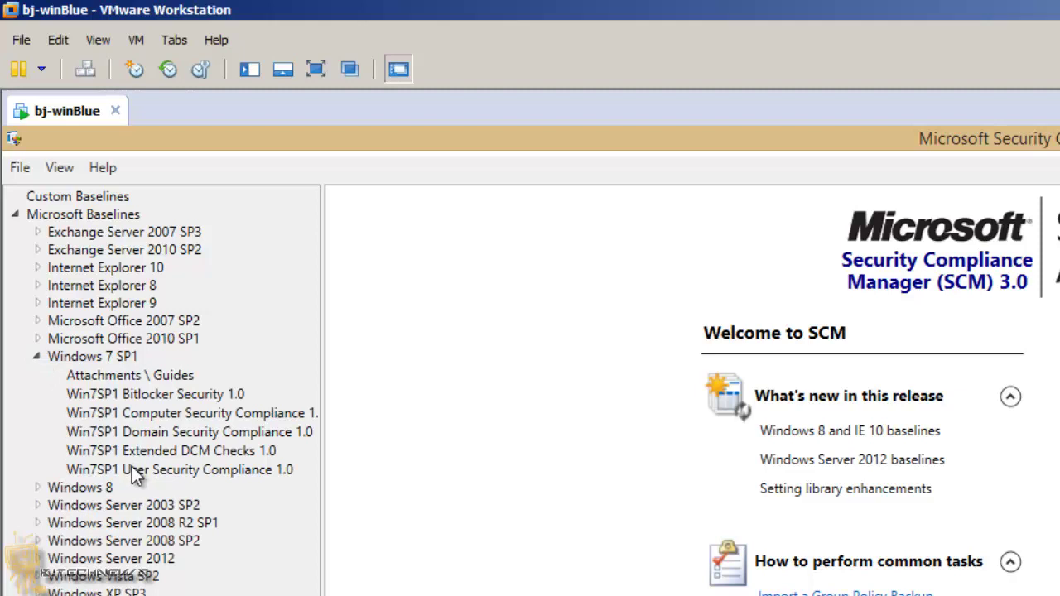
pyautogui.moveTo(137, 470)
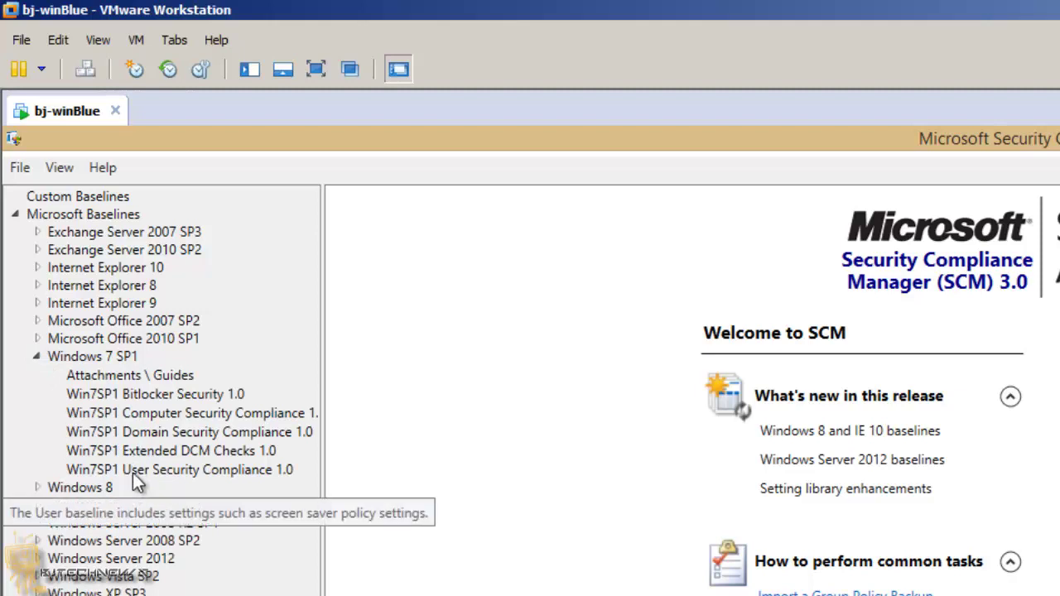
pyautogui.click(161, 433)
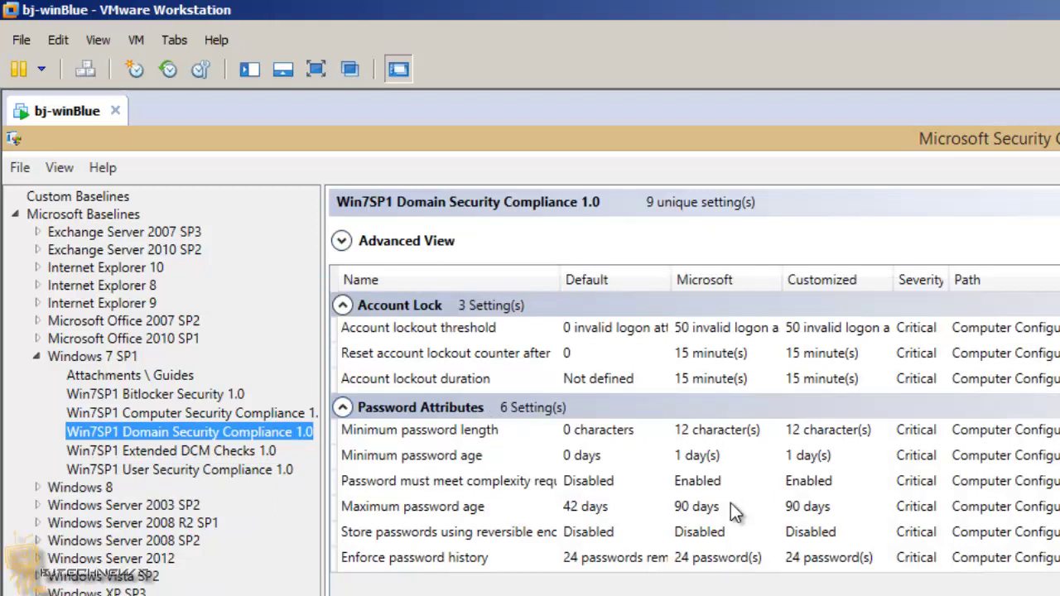
pyautogui.click(593, 330)
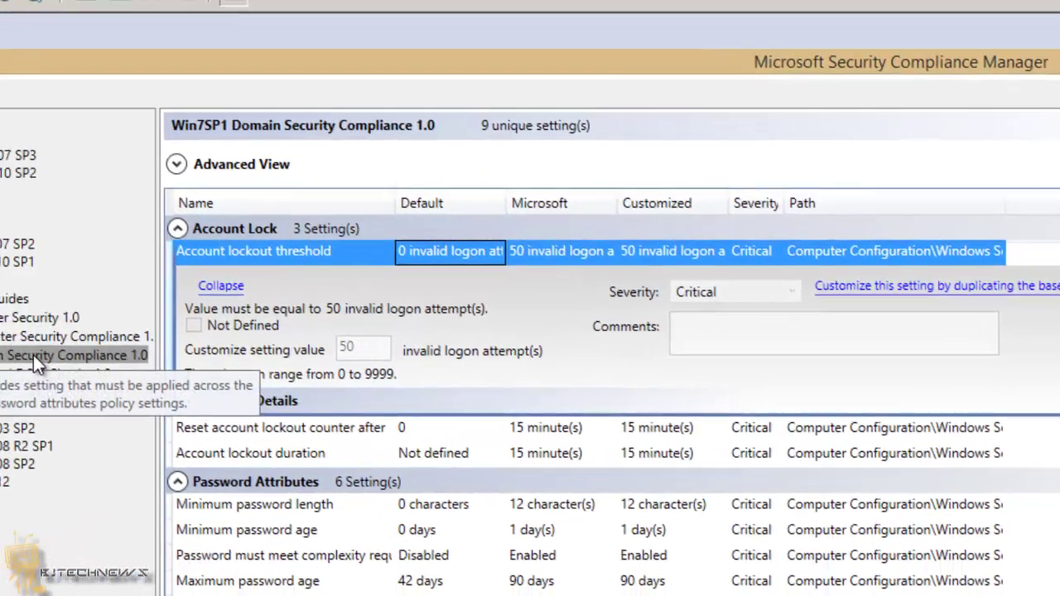
# - Duplicate the baseline, renaming 'Copy of …' to 'Win7SP1 Domain Security Compliance - BJTechNews'
pyautogui.click(179, 333)
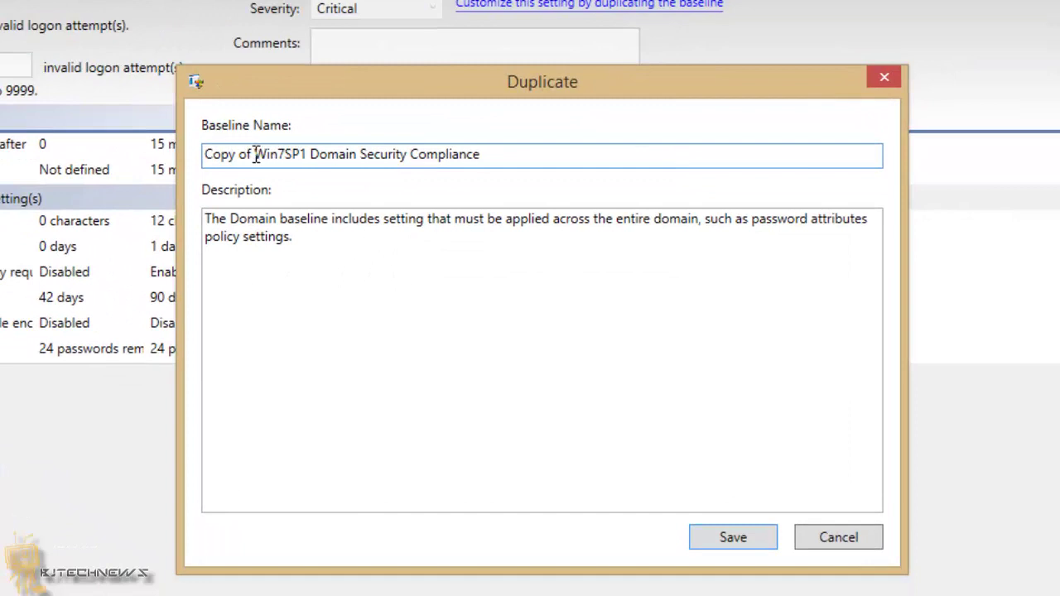
pyautogui.moveTo(254, 154); pyautogui.dragTo(153, 170)
pyautogui.press('BackSpace')
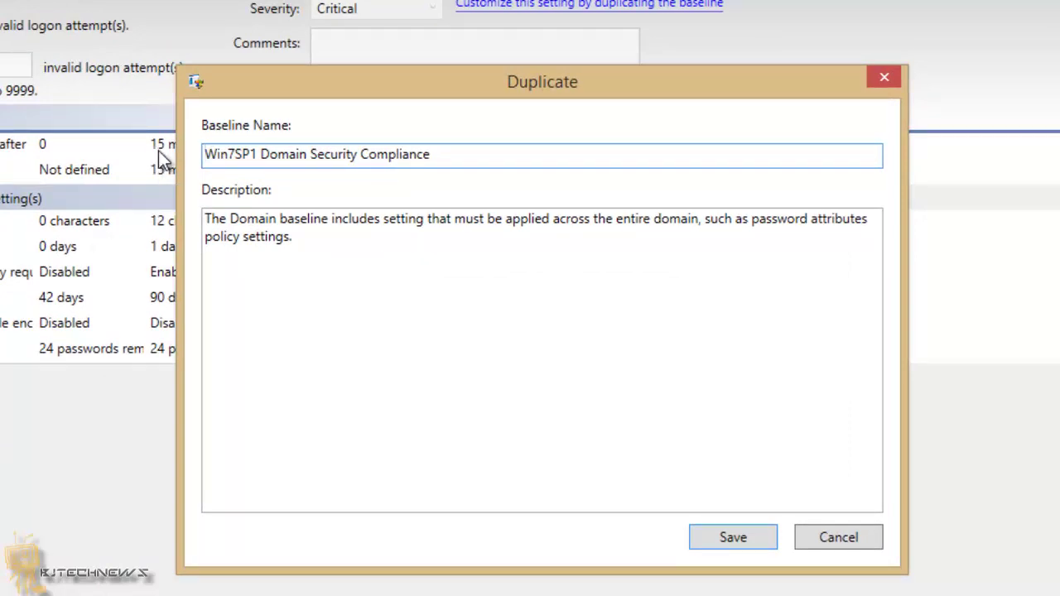
pyautogui.click(470, 148)
pyautogui.write('- BJTechNews')
# - Save the BJTechNews duplicate and open it with the baseline tree and Name column widened
pyautogui.click(730, 539)
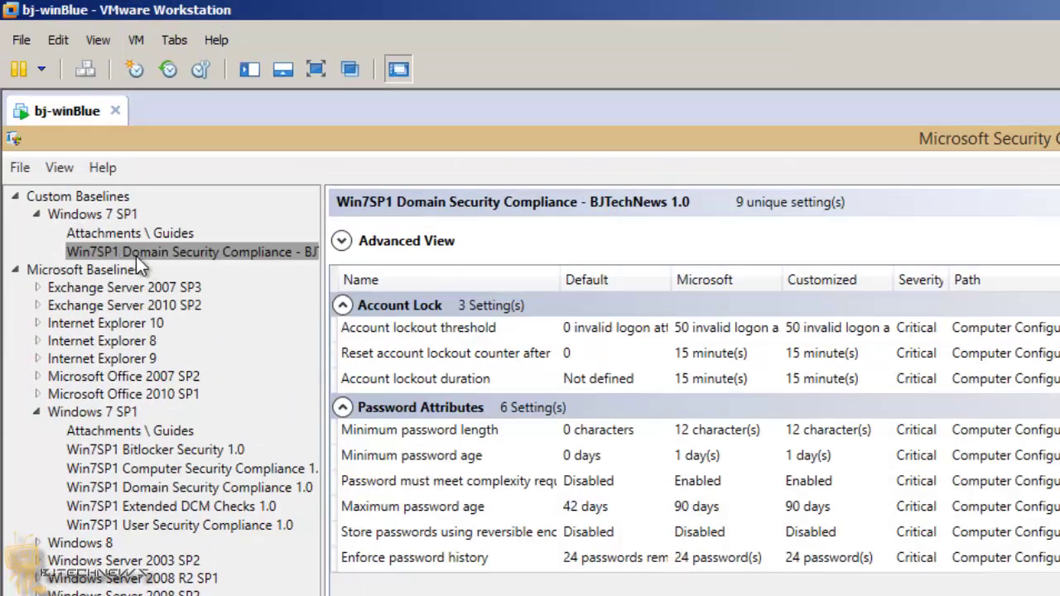
pyautogui.moveTo(322, 335); pyautogui.dragTo(442, 335)
pyautogui.click(347, 255)
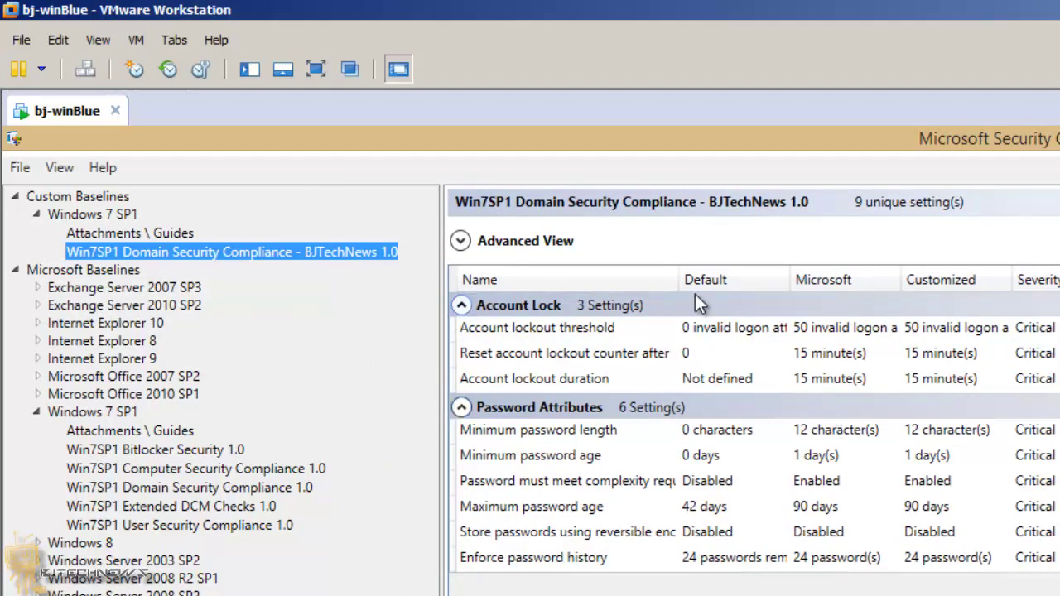
pyautogui.moveTo(678, 279); pyautogui.dragTo(795, 280)
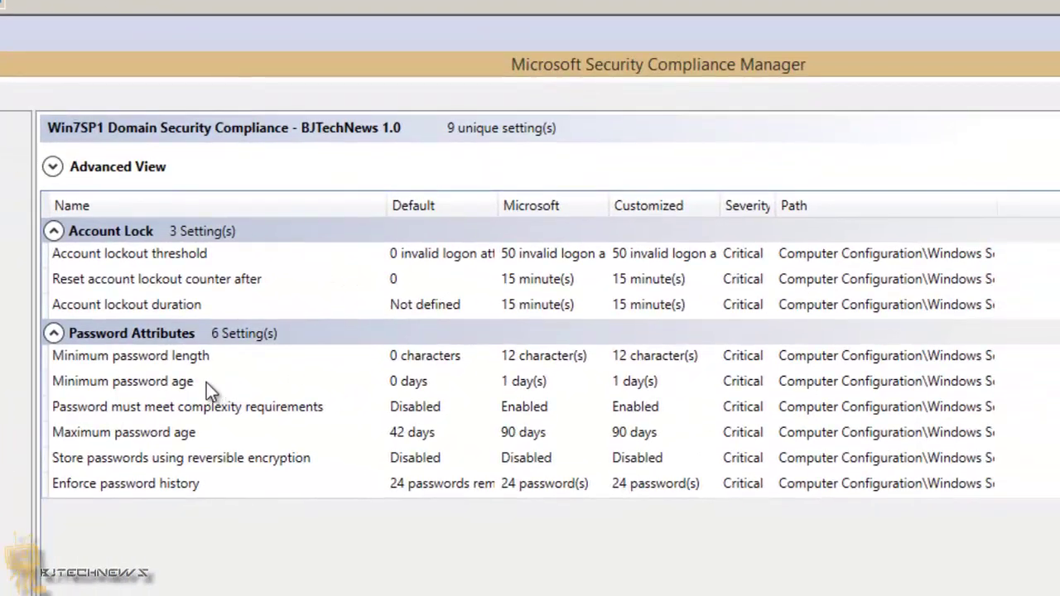
# - Change Minimum password age from 1 to 90 days, leaving severity at Critical
pyautogui.click(198, 381)
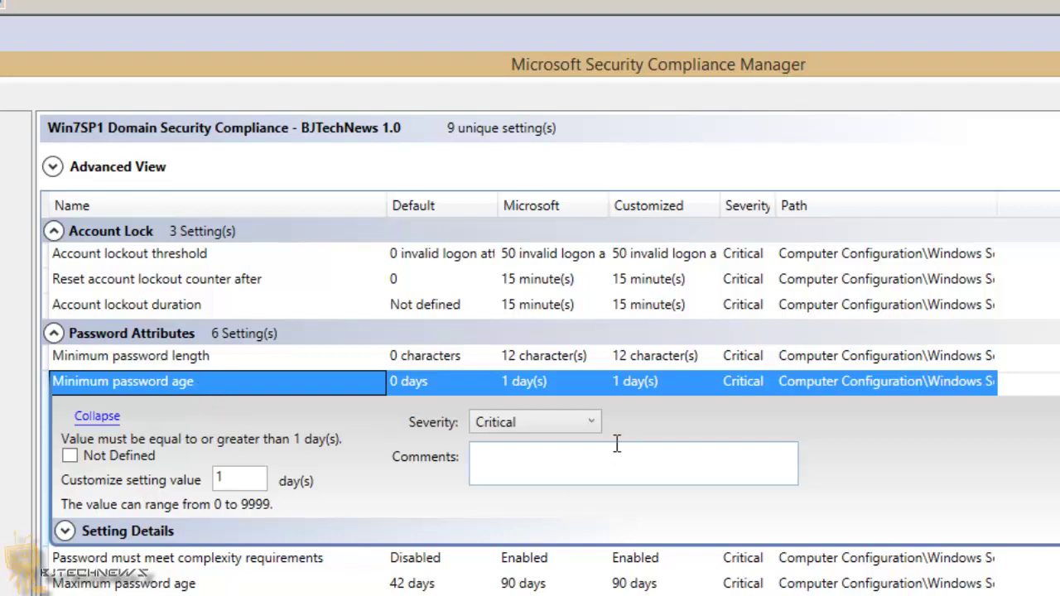
pyautogui.click(593, 424)
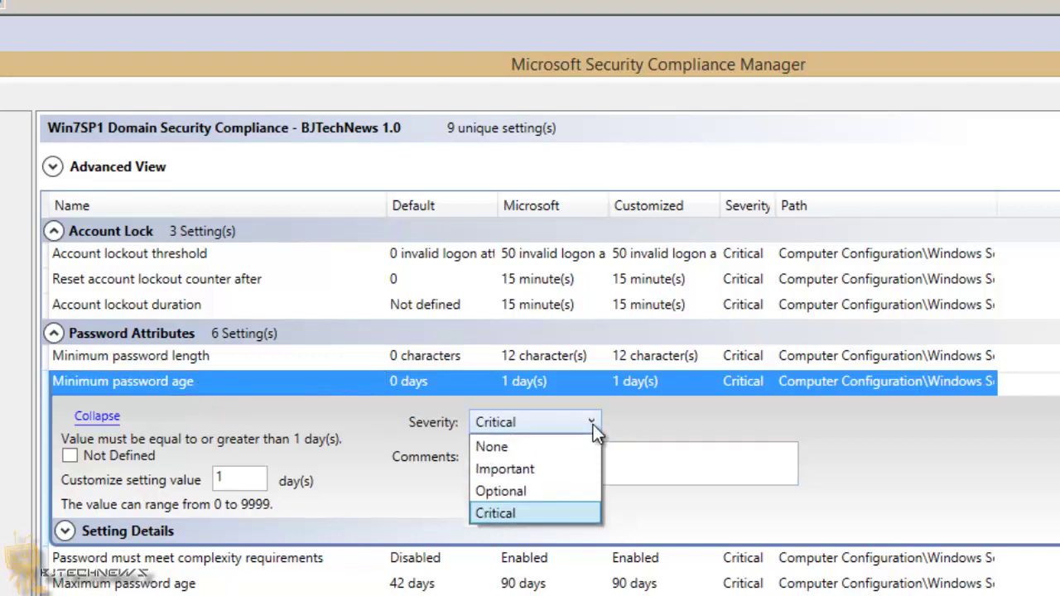
pyautogui.click(566, 512)
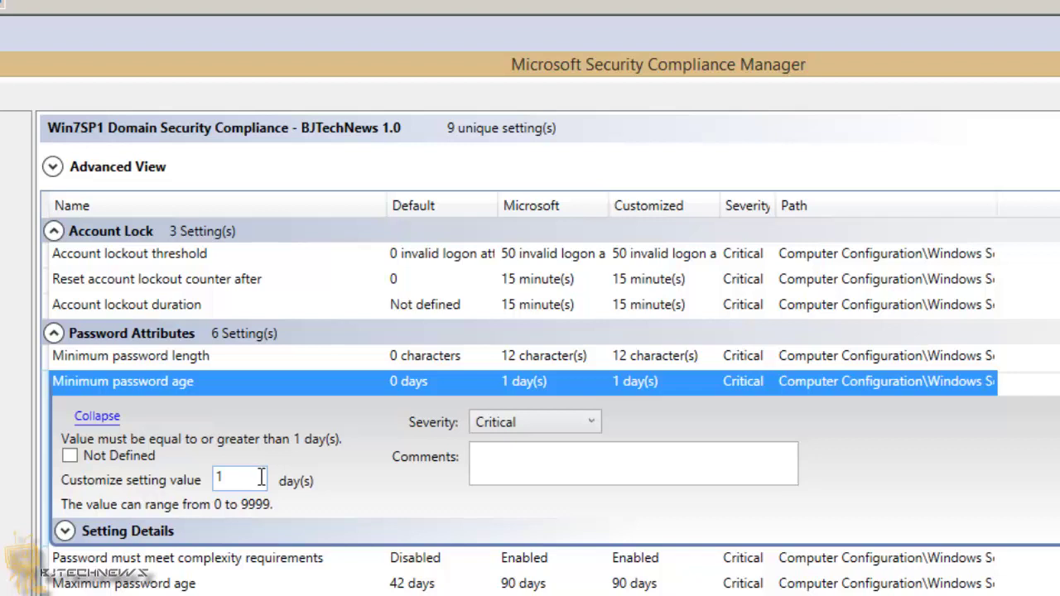
pyautogui.click(235, 478)
pyautogui.doubleClick(254, 477)
pyautogui.write('90')
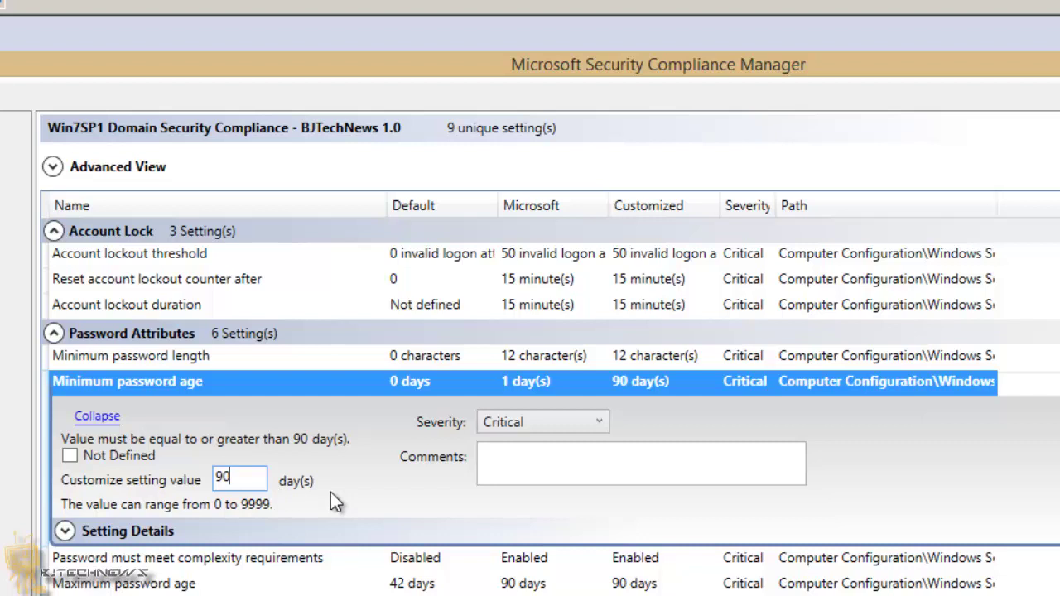
# - Lower Minimum password length from 12 to 8 characters
pyautogui.click(194, 355)
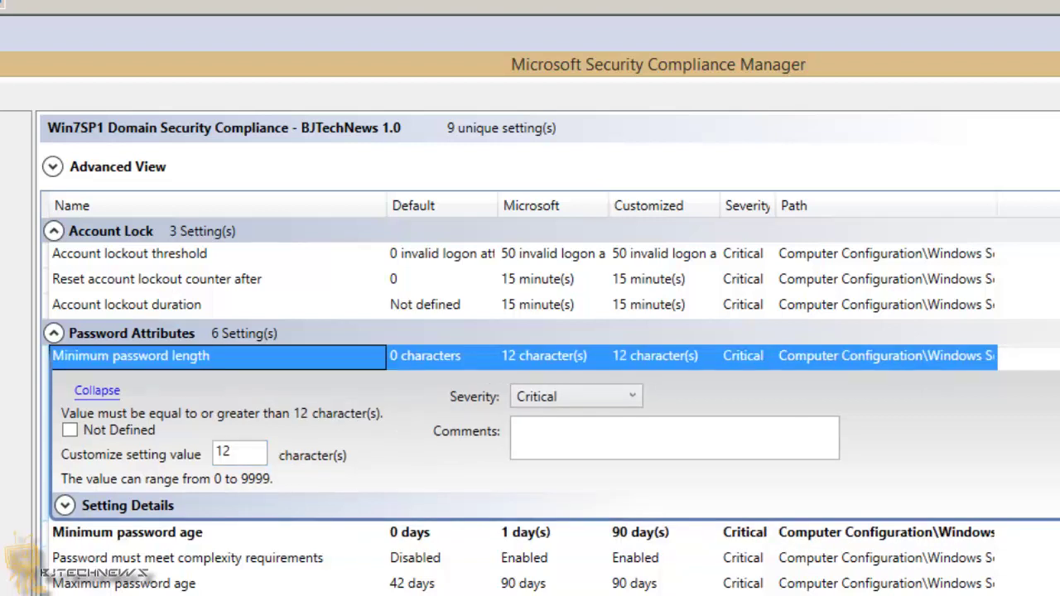
pyautogui.click(238, 454)
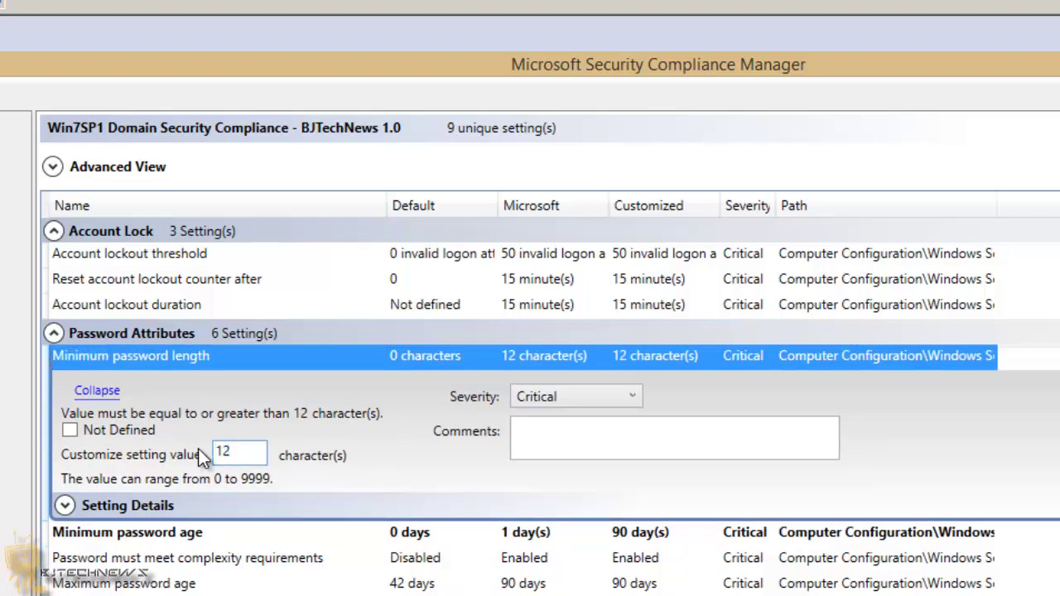
pyautogui.doubleClick(243, 450)
pyautogui.write('8')
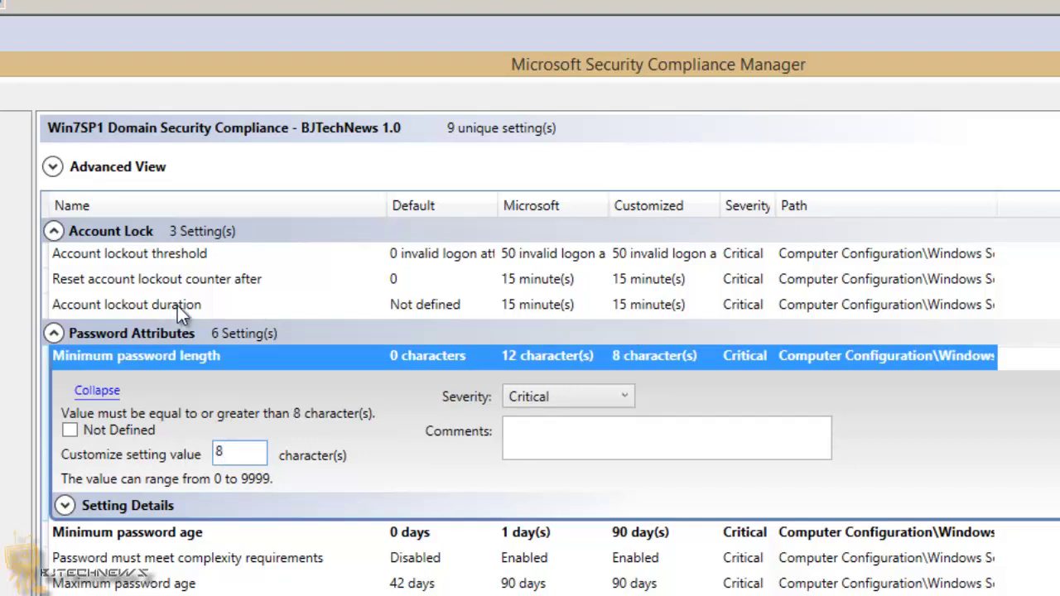
# - Set Account lockout duration to 30 minutes and Reset account lockout counter after to 5 minutes
pyautogui.click(177, 305)
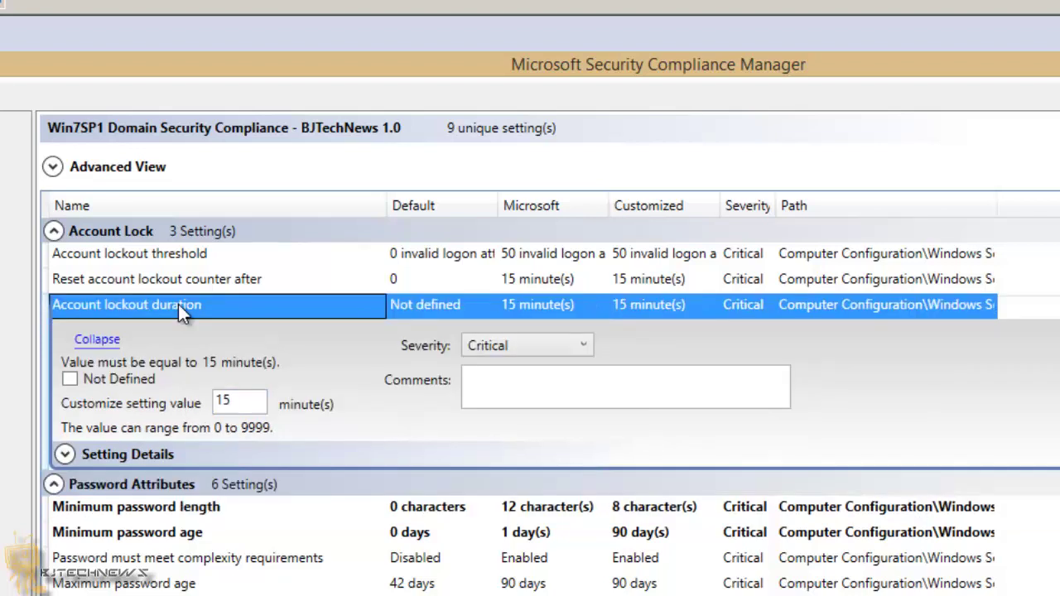
pyautogui.doubleClick(221, 401)
pyautogui.write('30')
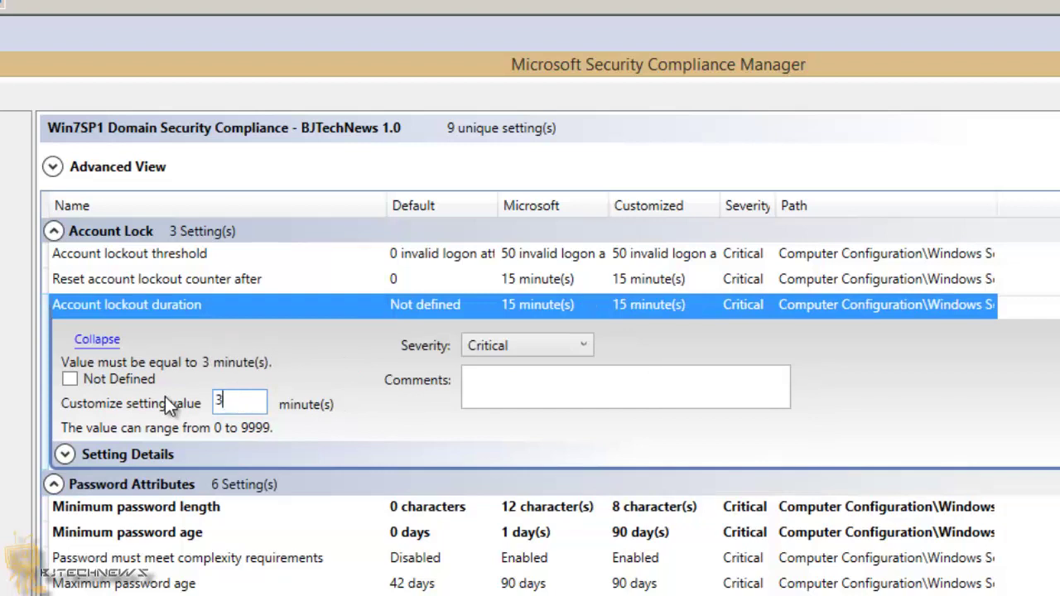
pyautogui.click(171, 282)
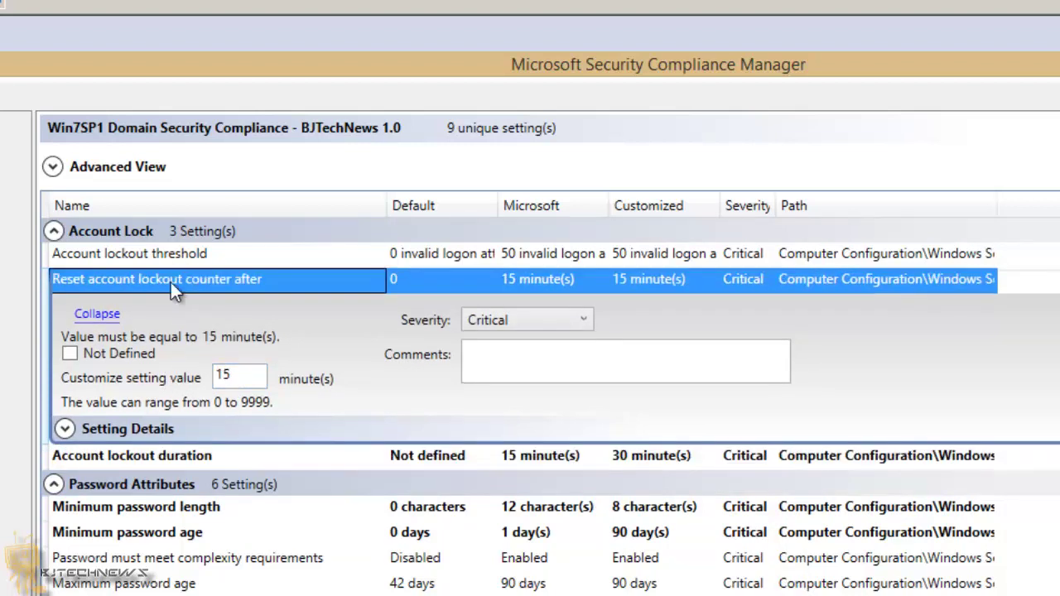
pyautogui.doubleClick(245, 375)
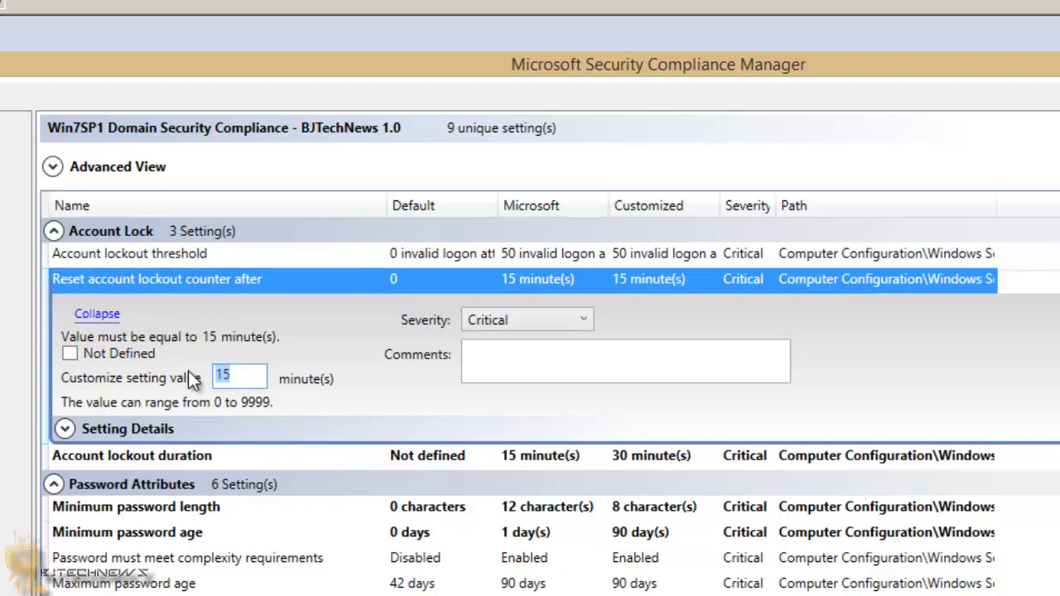
pyautogui.write('5')
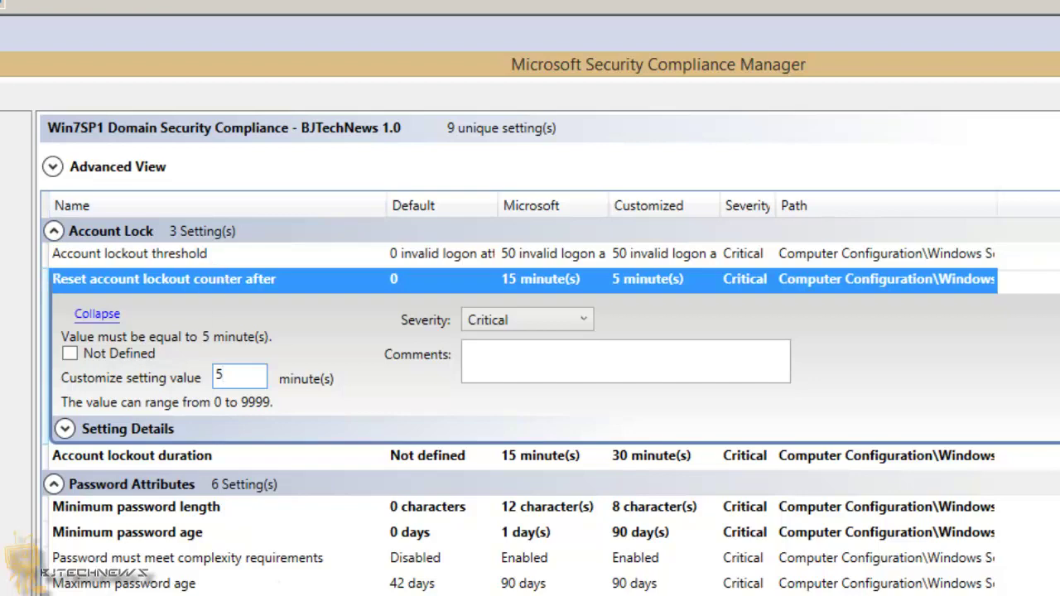
# - Expand Enforce password history to show its 24-password requirement
pyautogui.click(126, 484)
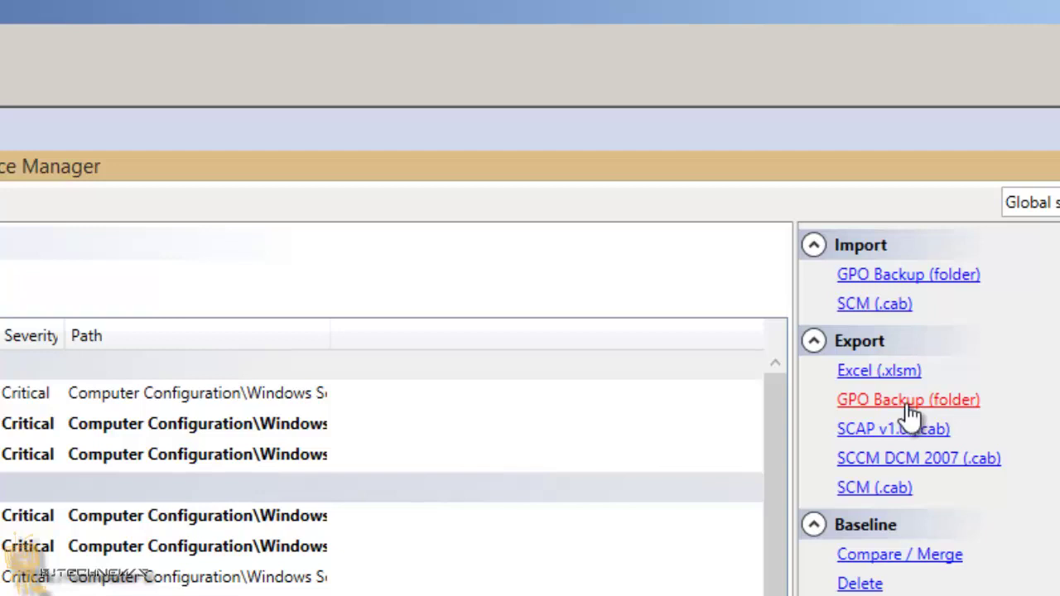
# - Export a GPO backup to a newly made Desktop folder named 'bjtechnews GPO'
pyautogui.click(909, 404)
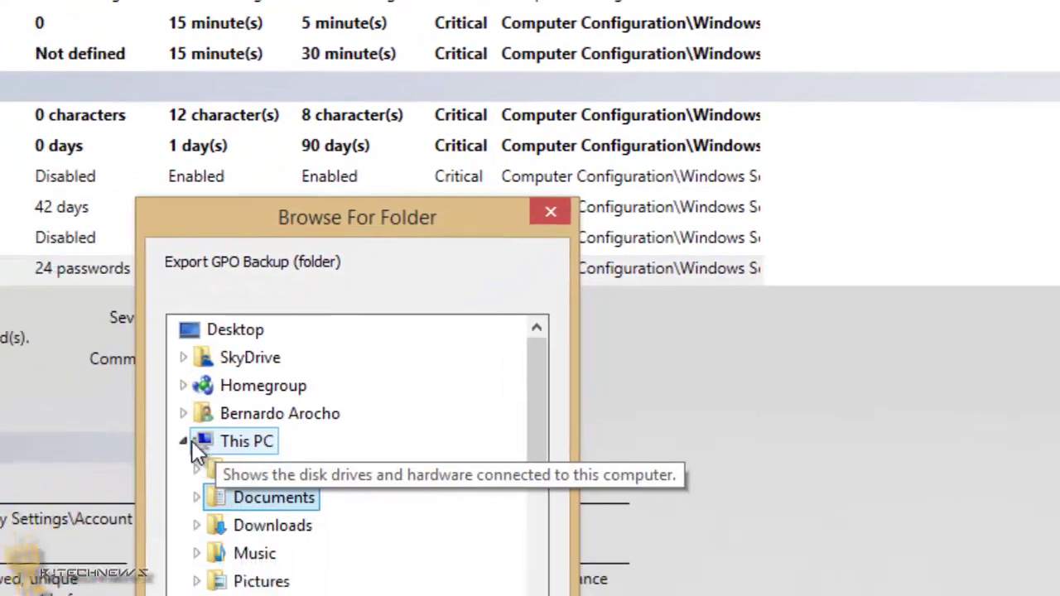
pyautogui.click(183, 441)
pyautogui.click(249, 330)
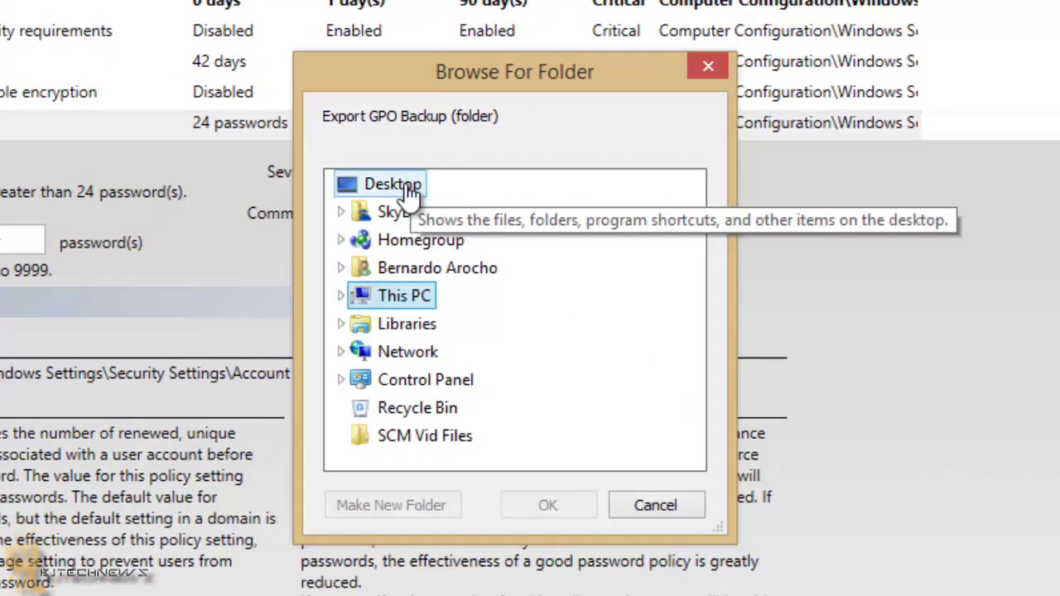
pyautogui.click(376, 504)
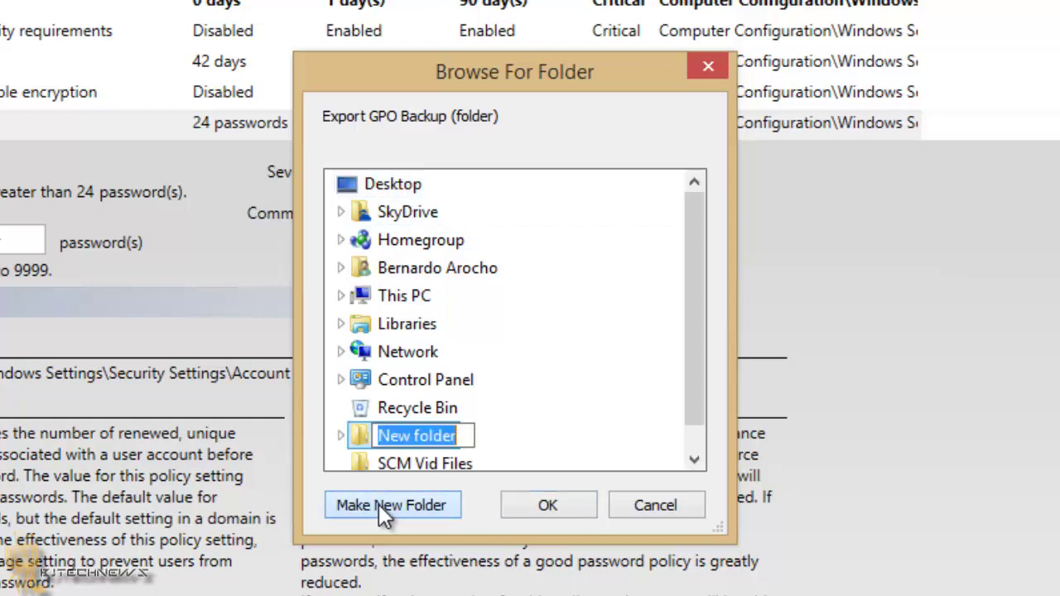
pyautogui.write('b')
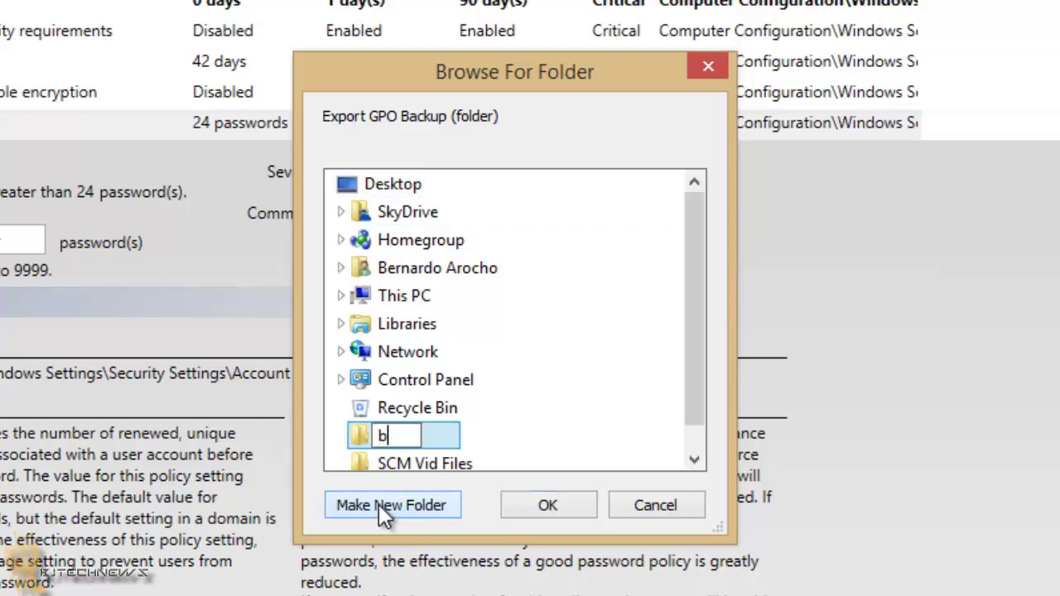
pyautogui.write('jtechnews GPO')
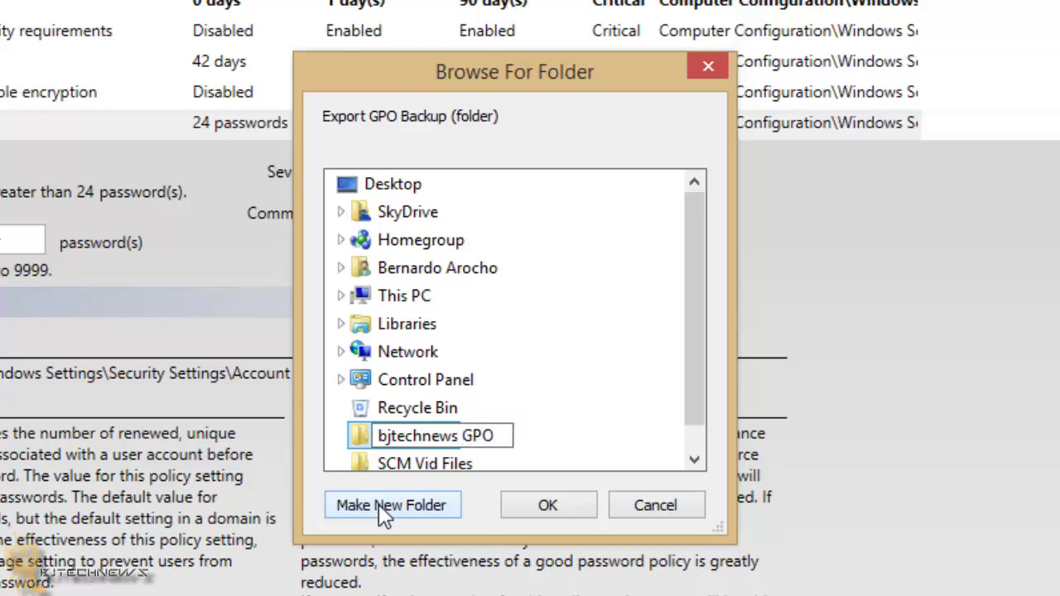
pyautogui.click(534, 511)
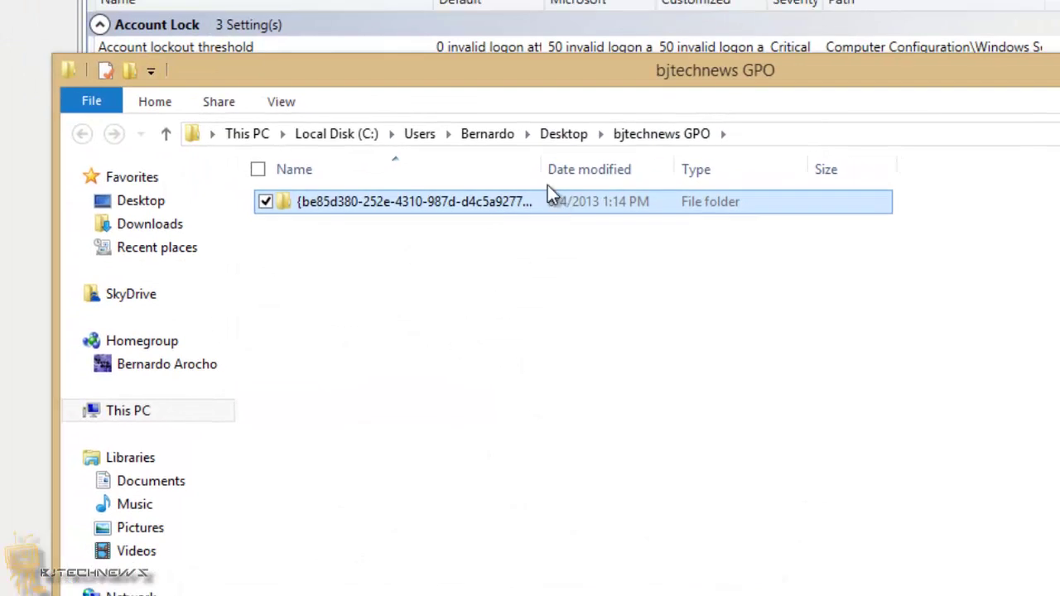
# - Navigate GUID\DomainSysvol\GPO\Machine\microsoft\windows nt\SecEdit and bring up GptTmpl's context menu
pyautogui.doubleClick(541, 169)
pyautogui.doubleClick(416, 207)
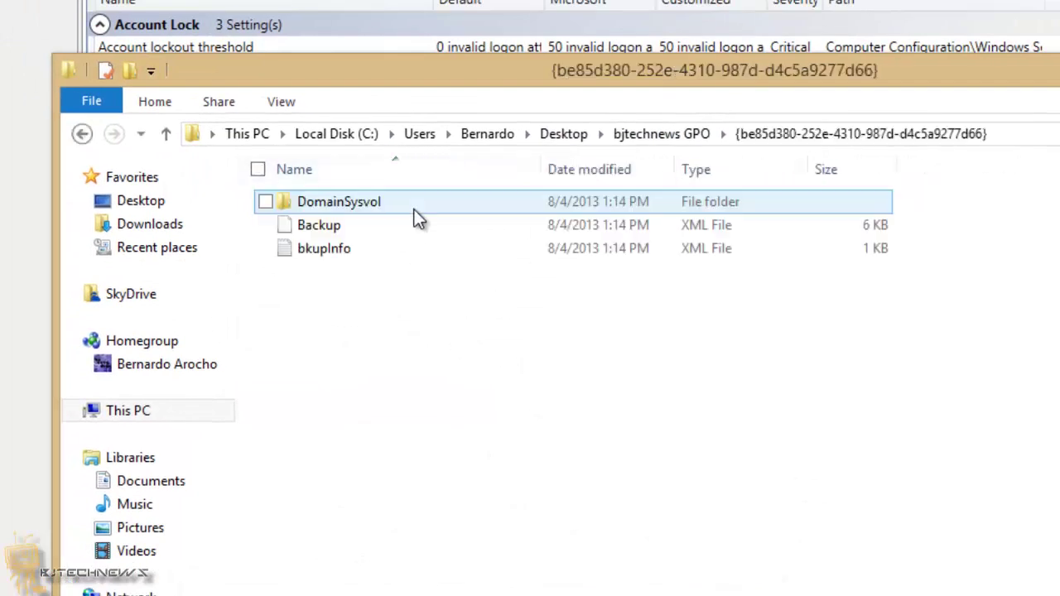
pyautogui.doubleClick(361, 207)
pyautogui.doubleClick(328, 207)
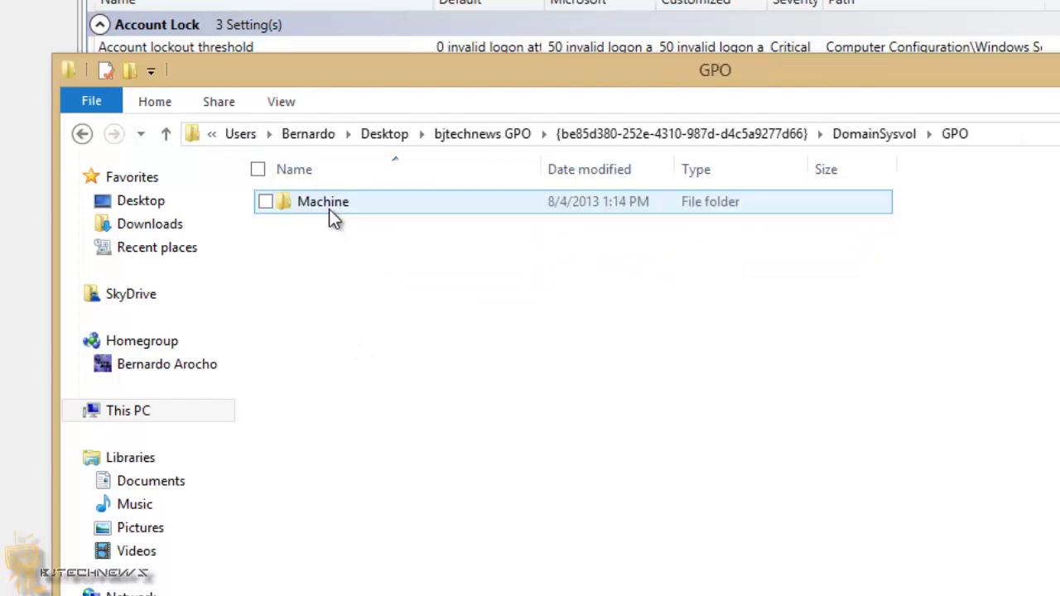
pyautogui.doubleClick(329, 209)
pyautogui.doubleClick(328, 209)
pyautogui.doubleClick(340, 215)
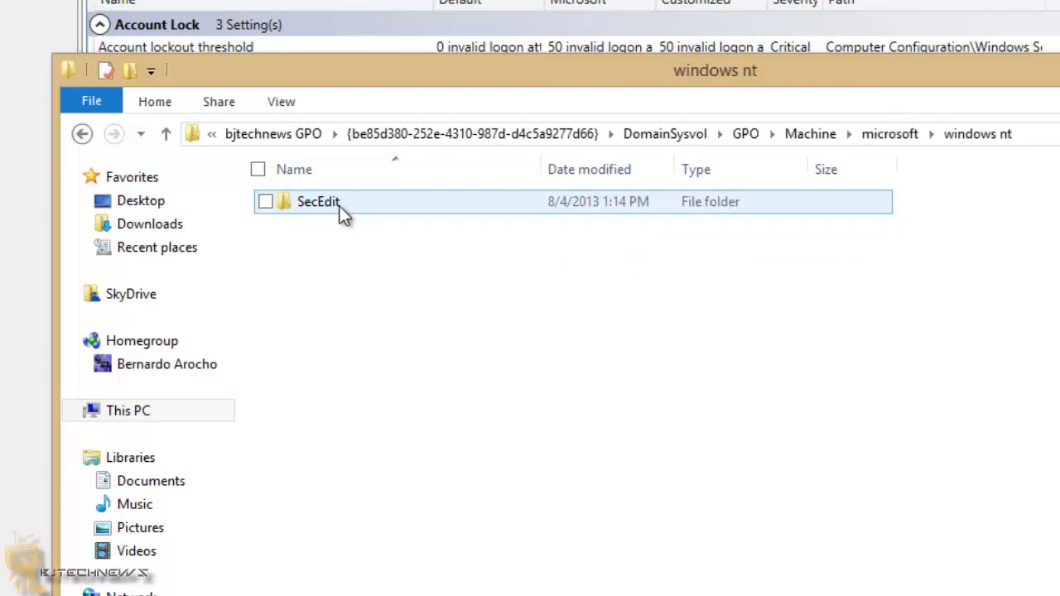
pyautogui.doubleClick(340, 209)
pyautogui.rightClick(324, 207)
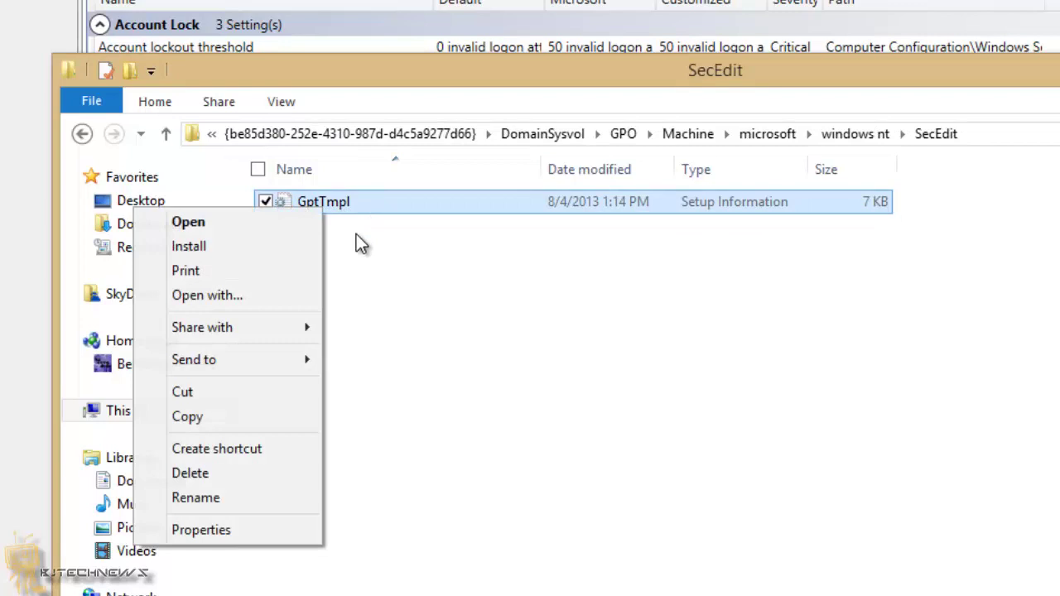
# - Open GptTmpl in Notepad without making it the .inf default, and highlight the [System Access] values
pyautogui.click(279, 297)
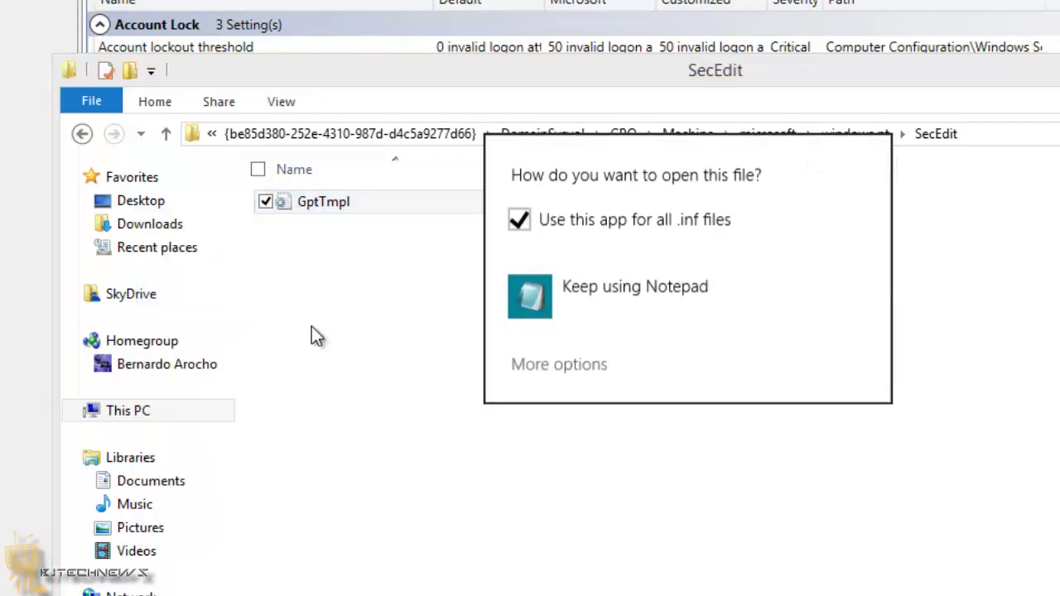
pyautogui.click(521, 220)
pyautogui.click(538, 298)
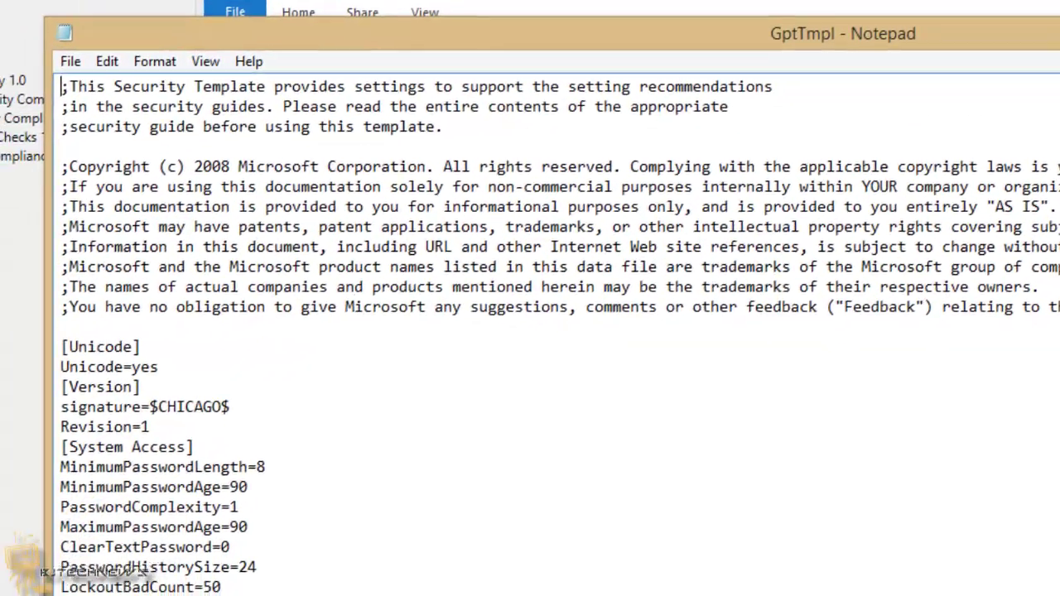
pyautogui.moveTo(396, 579); pyautogui.dragTo(45, 355)
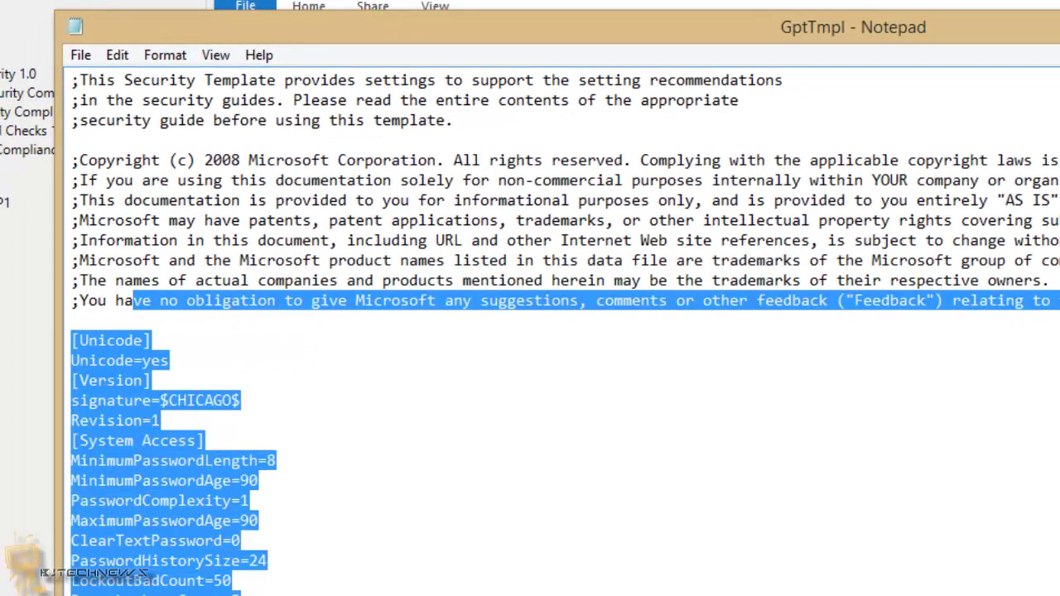
pyautogui.moveTo(230, 563); pyautogui.dragTo(58, 279)
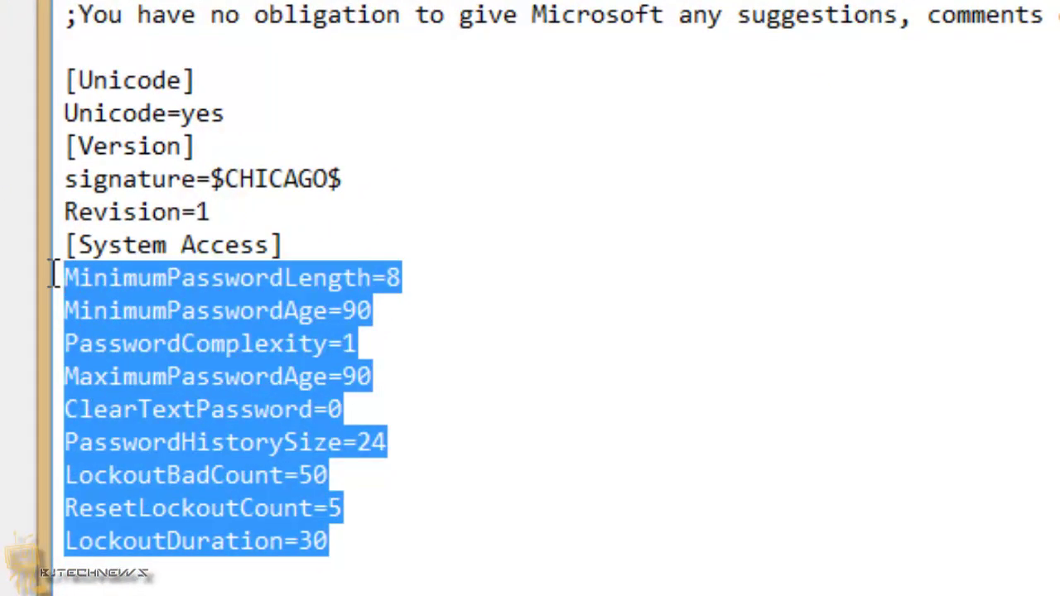